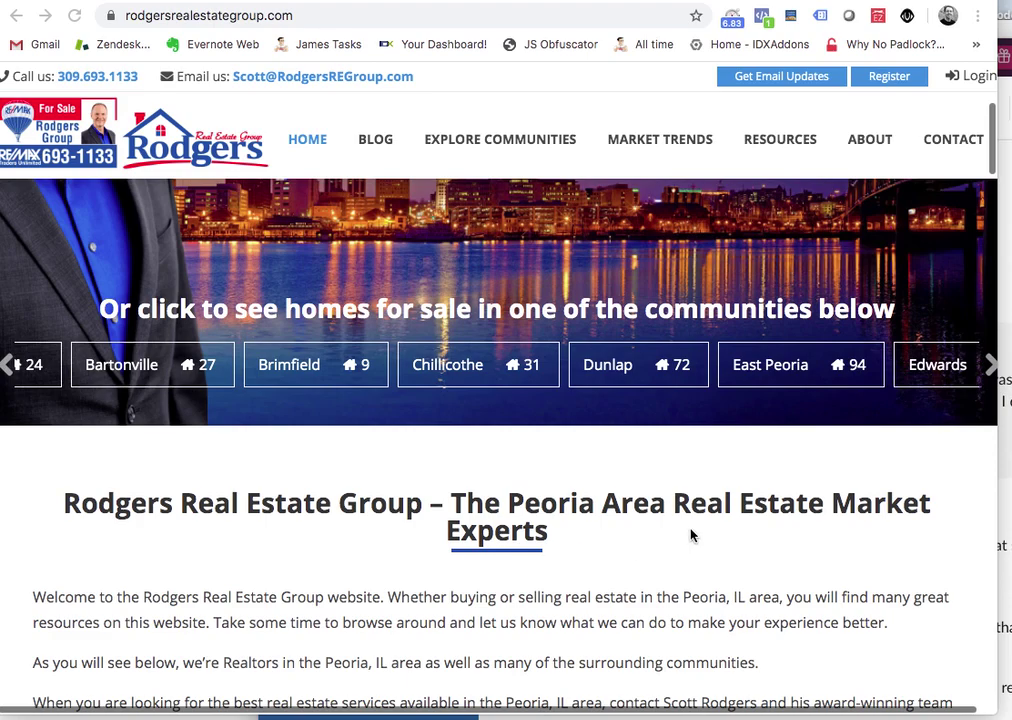
Step: Enable Tag Assistant on the rodgersrealestategroup.com home page tab and reload the page
scroll(690, 535, "up", 3)
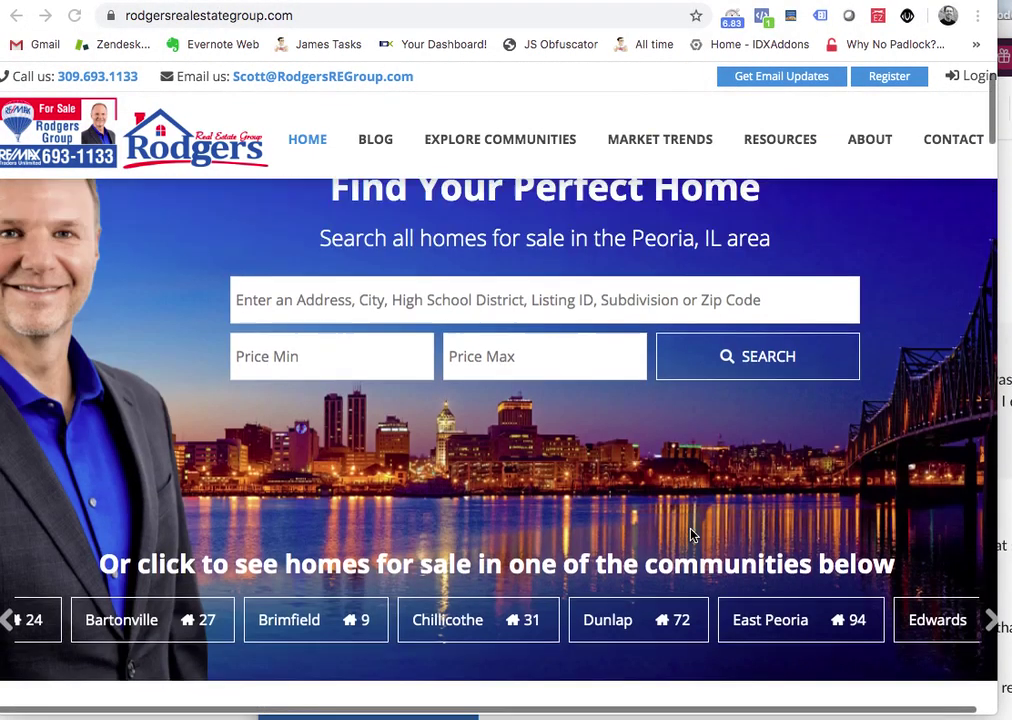
scroll(690, 535, "down", 2)
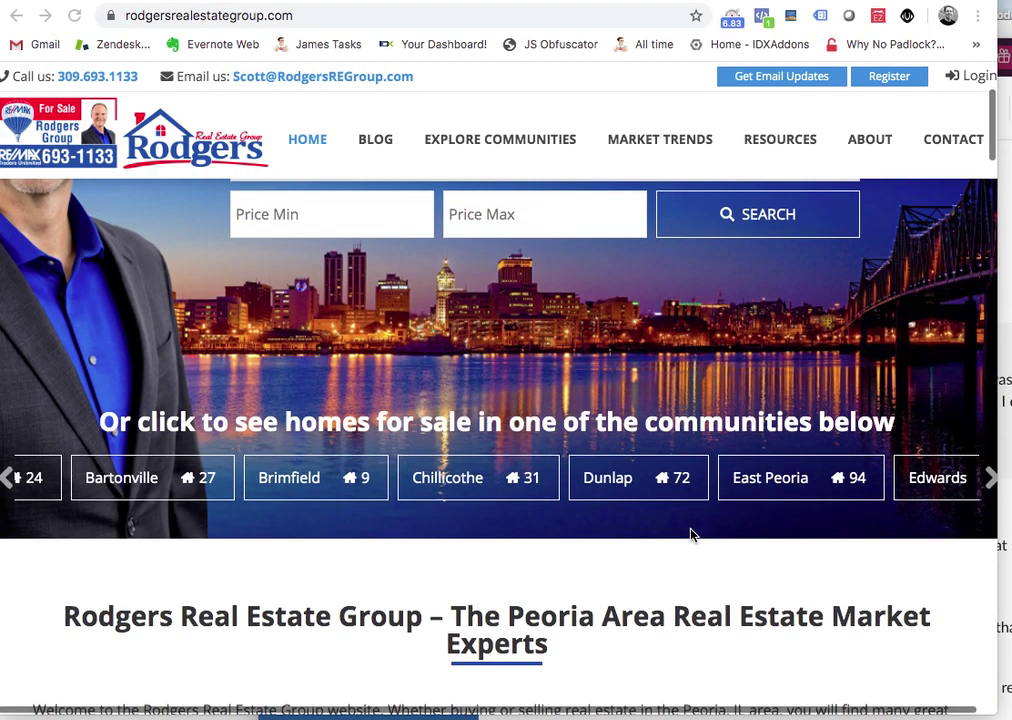
scroll(690, 535, "down", 1)
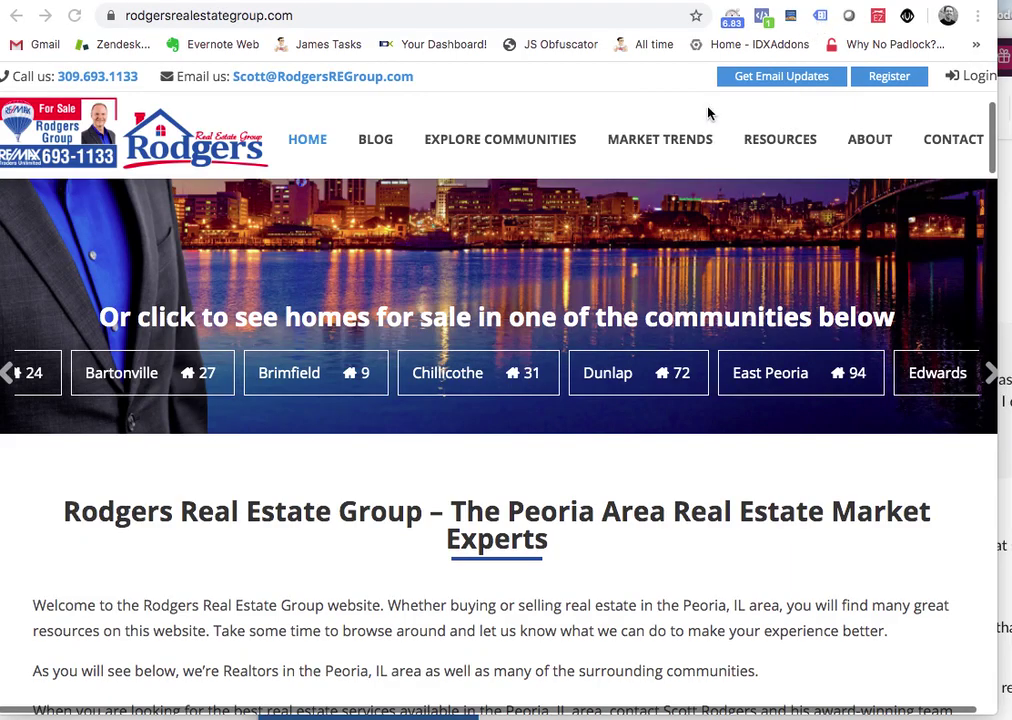
left_click(667, 118)
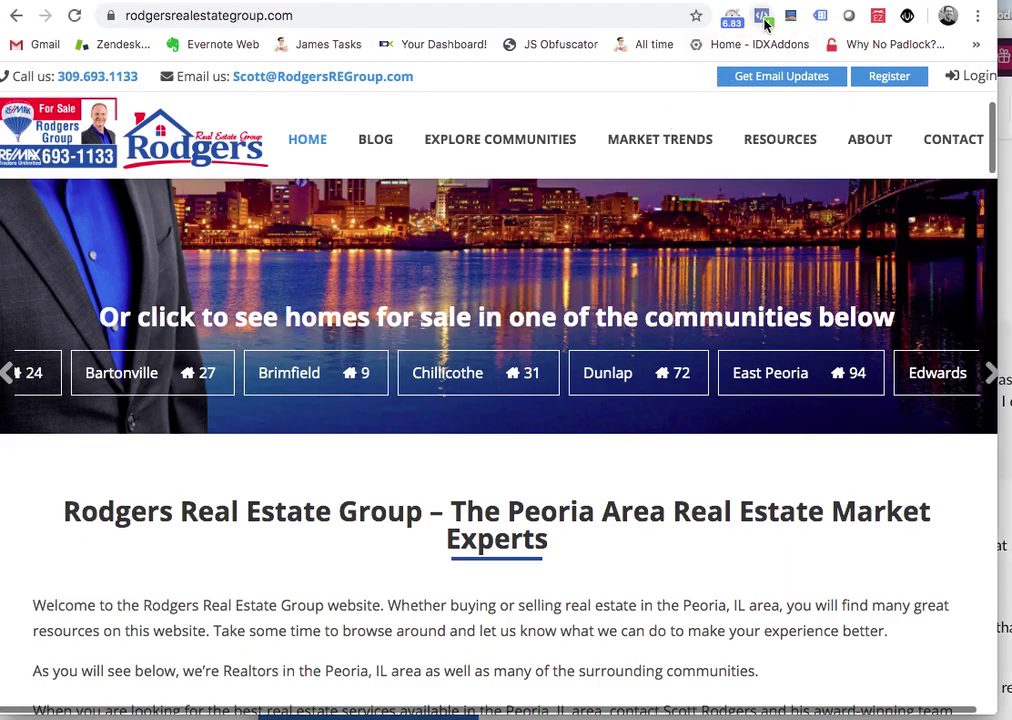
left_click(822, 17)
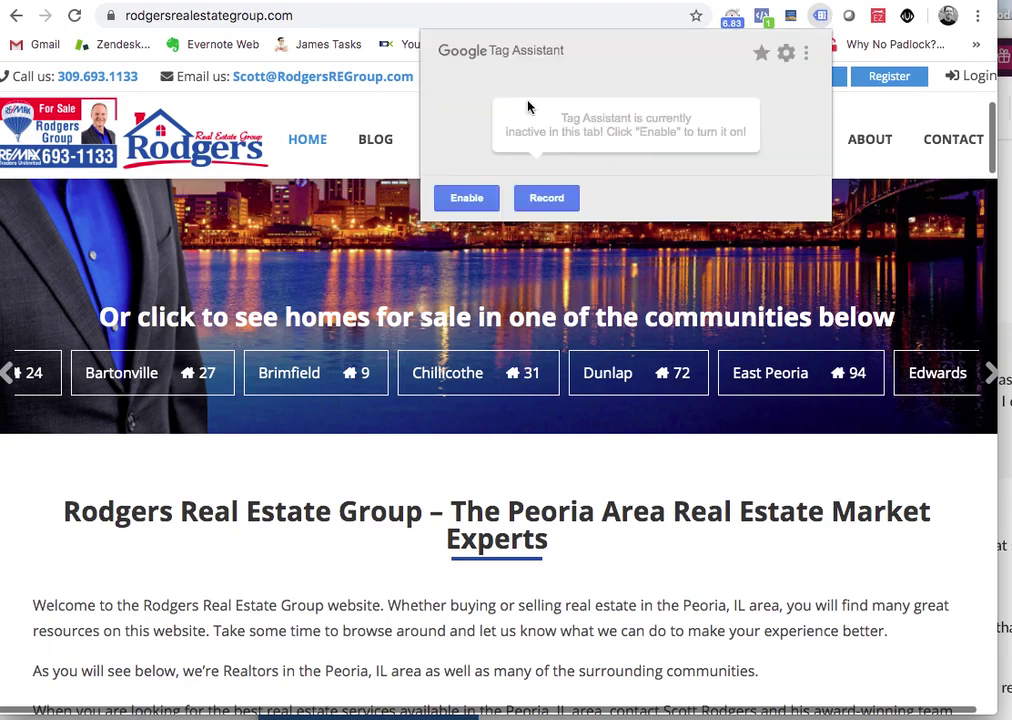
left_click(467, 199)
left_click(651, 470)
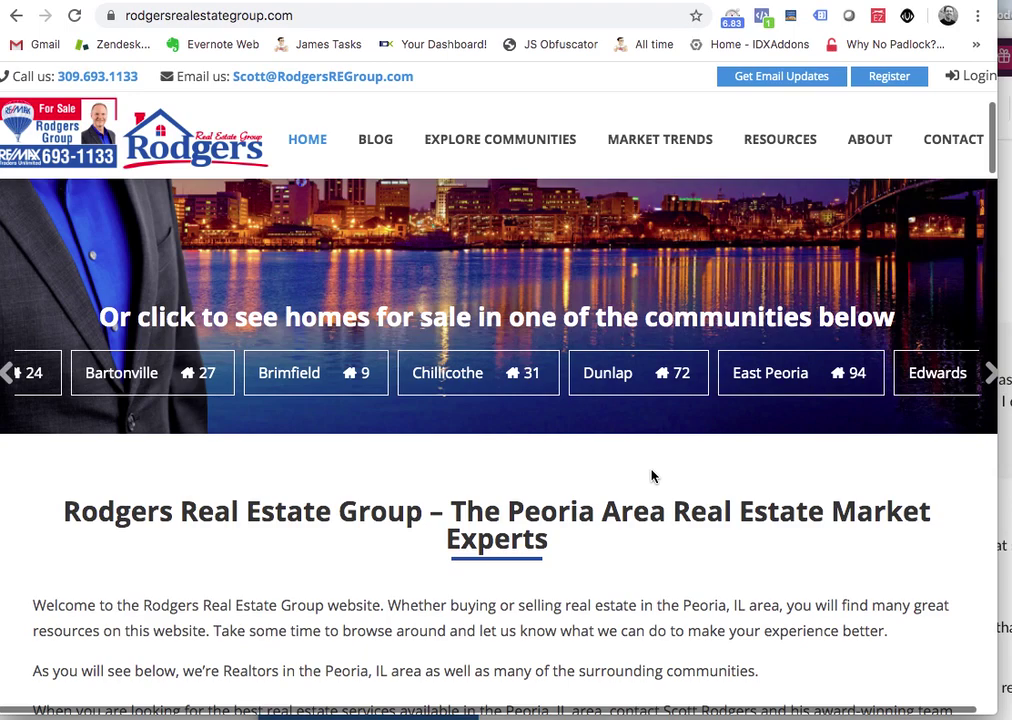
key("super+r")
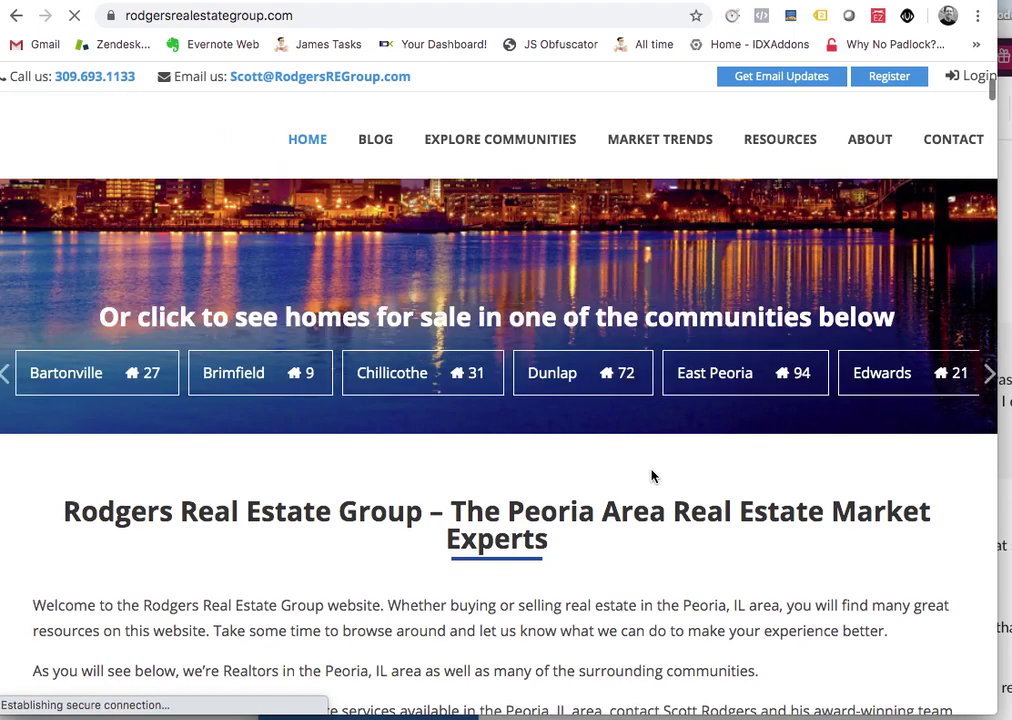
Step: View the home page's 4 detected tags and check the UA-54293689-1 Analytics tag's code snippet
left_click(821, 17)
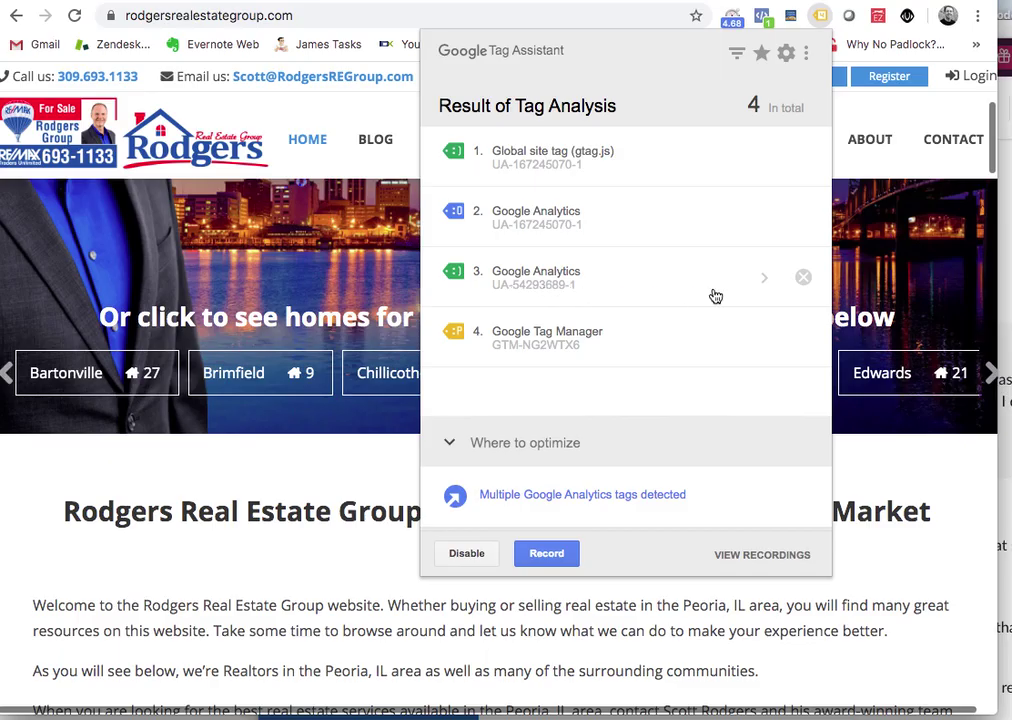
left_click(767, 285)
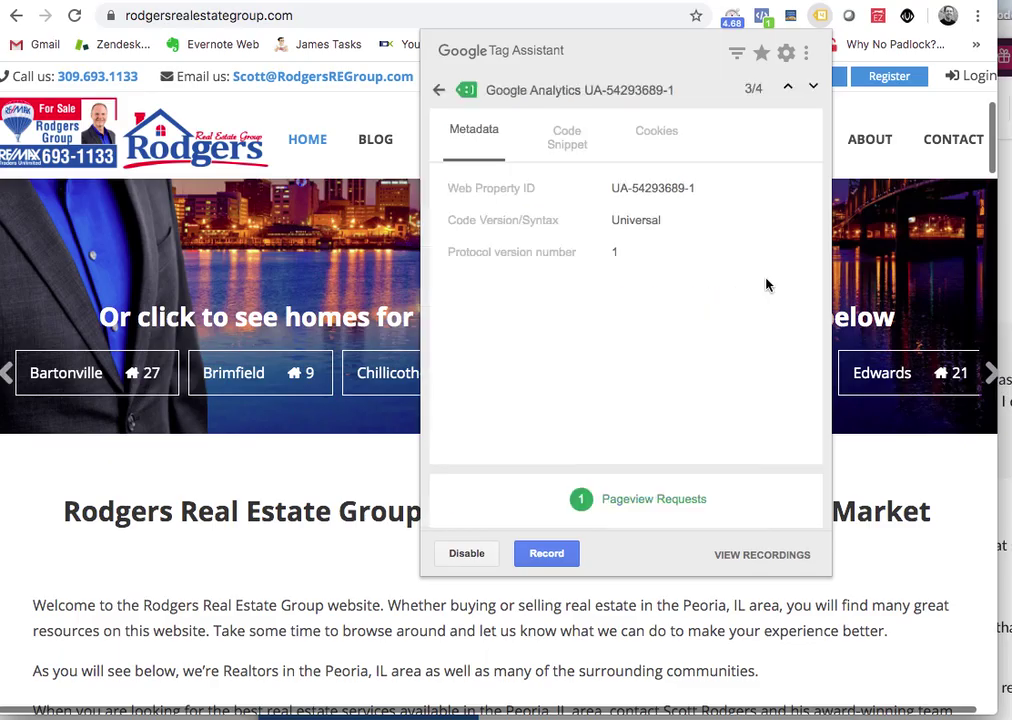
left_click(560, 137)
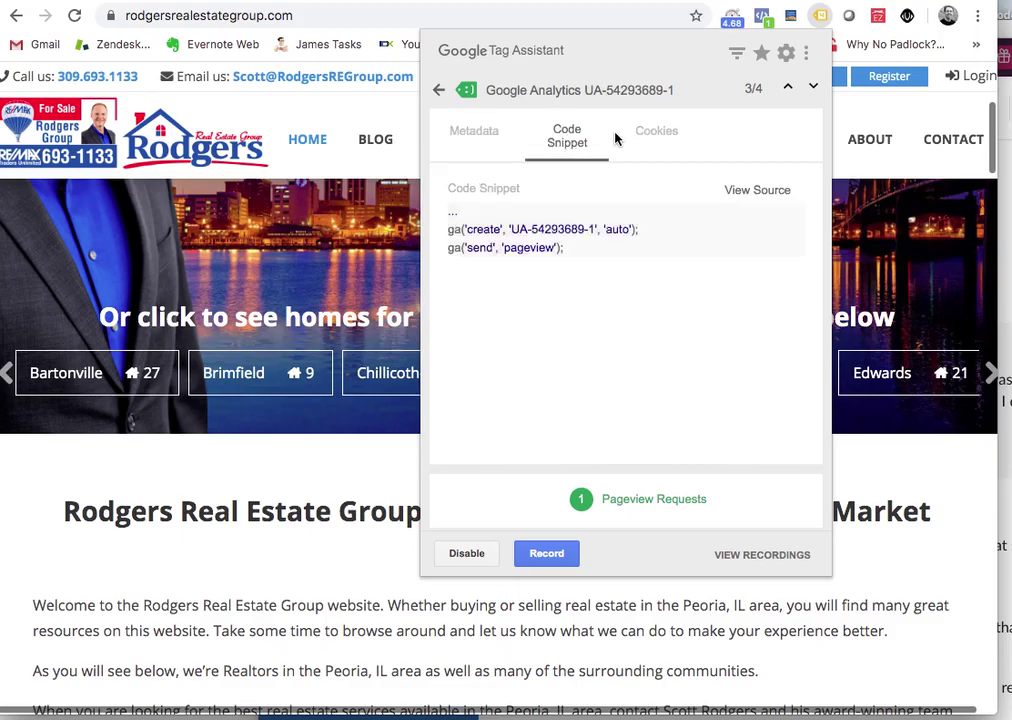
left_click(440, 90)
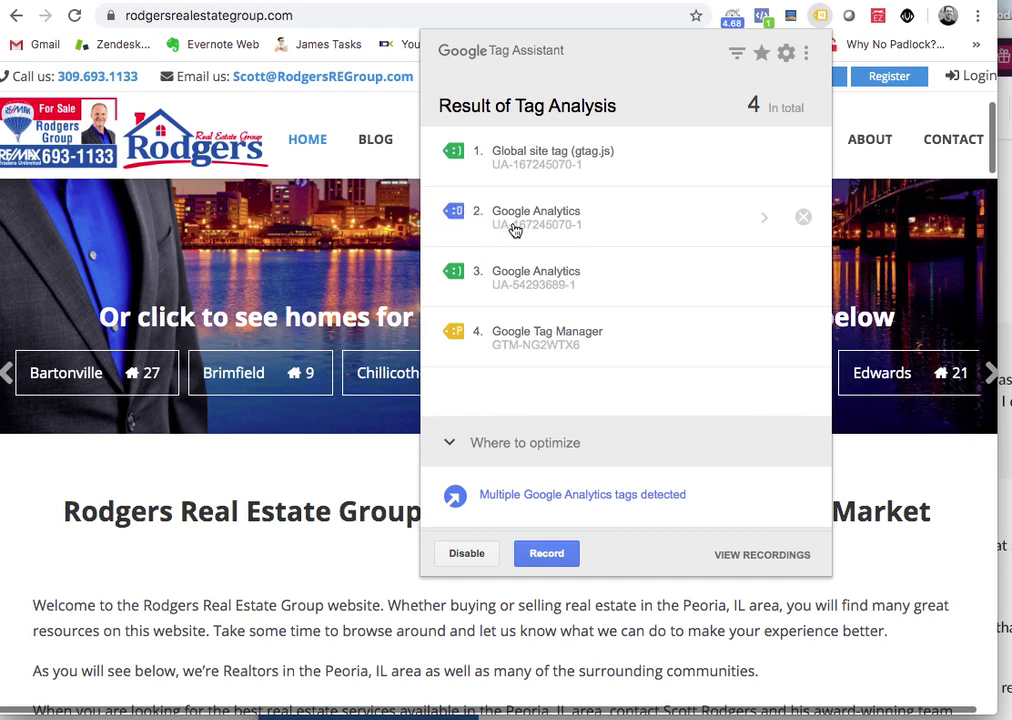
left_click(766, 221)
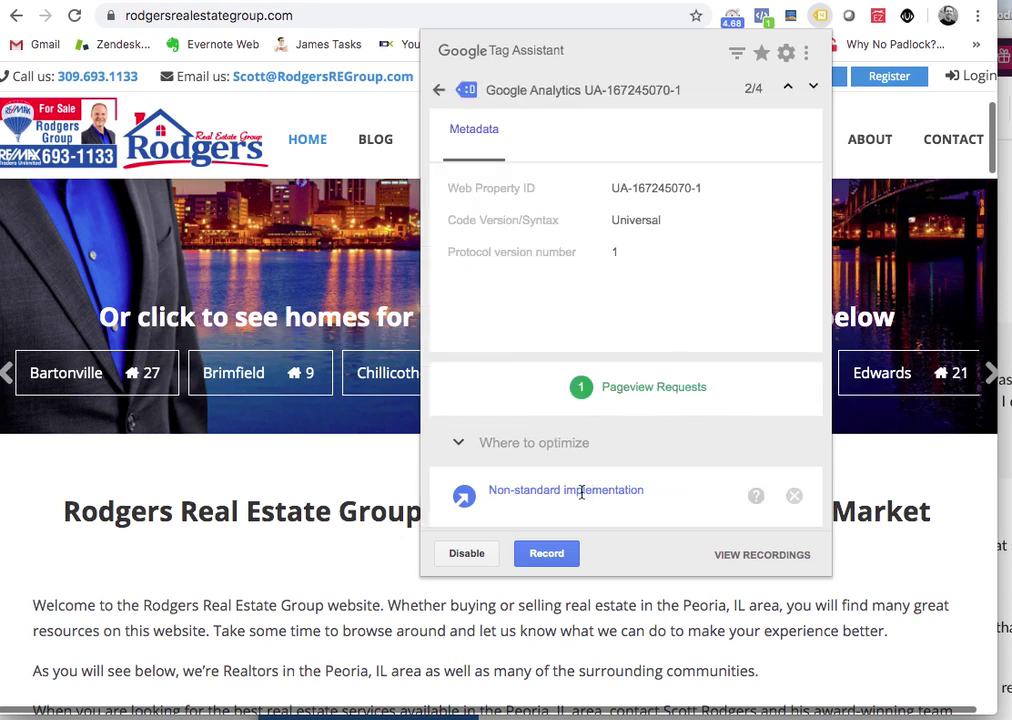
left_click(442, 92)
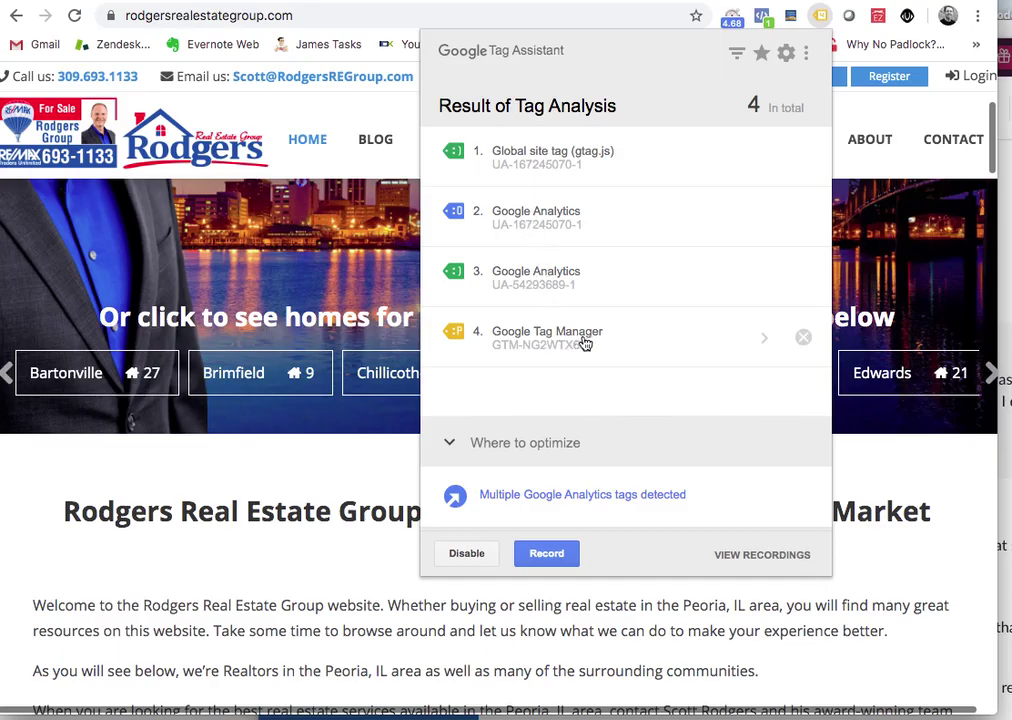
left_click(763, 343)
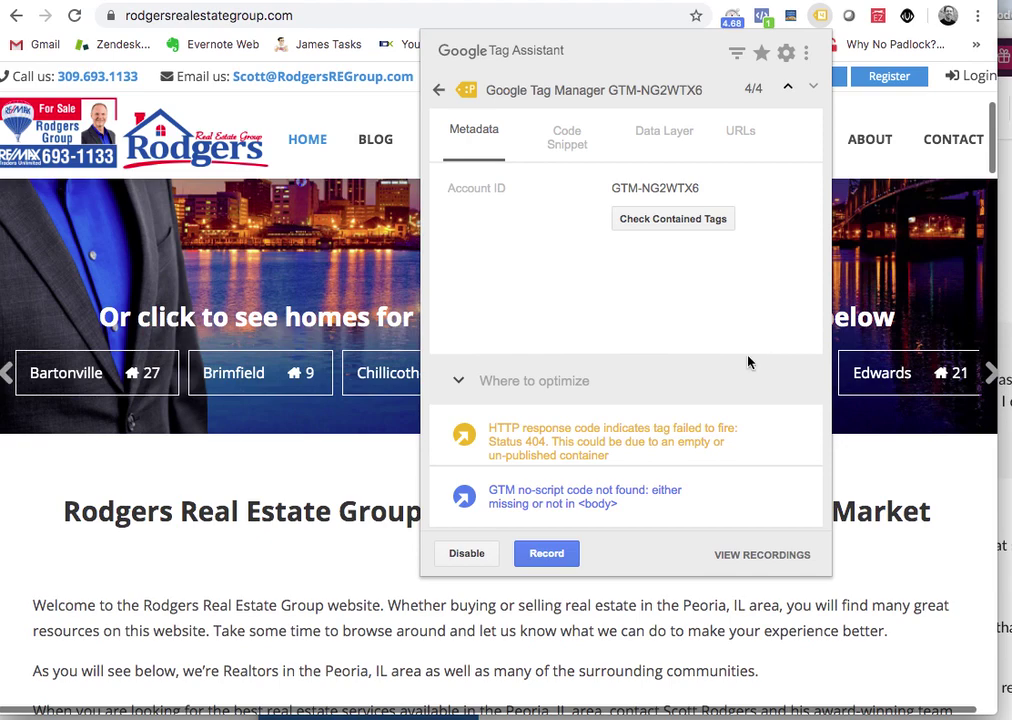
mouse_move(643, 430)
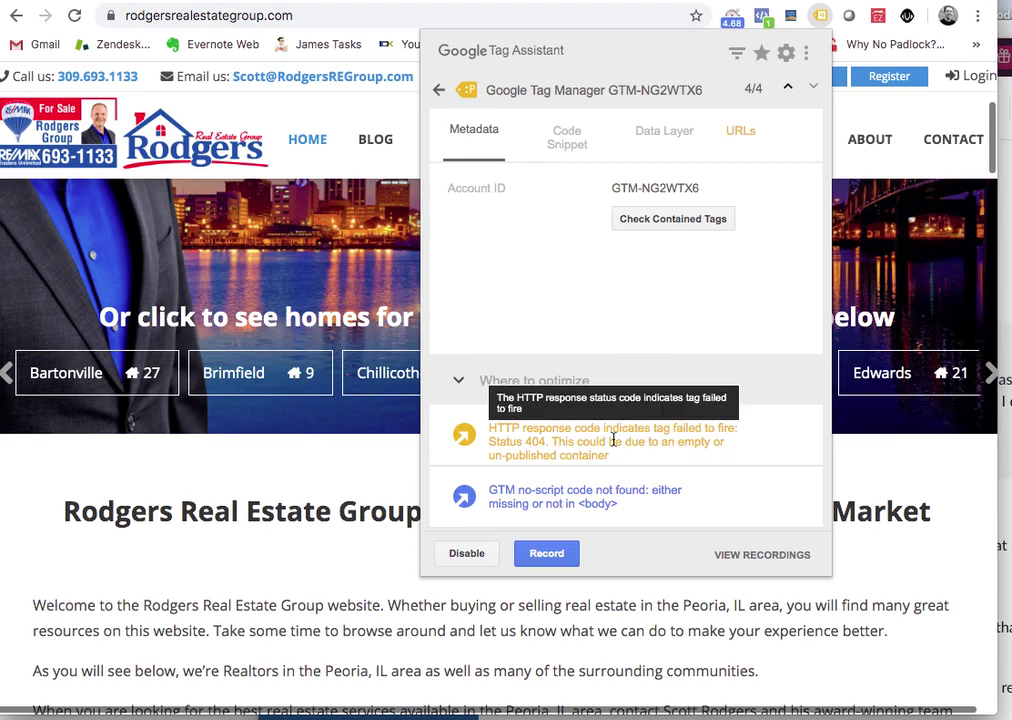
left_click(439, 90)
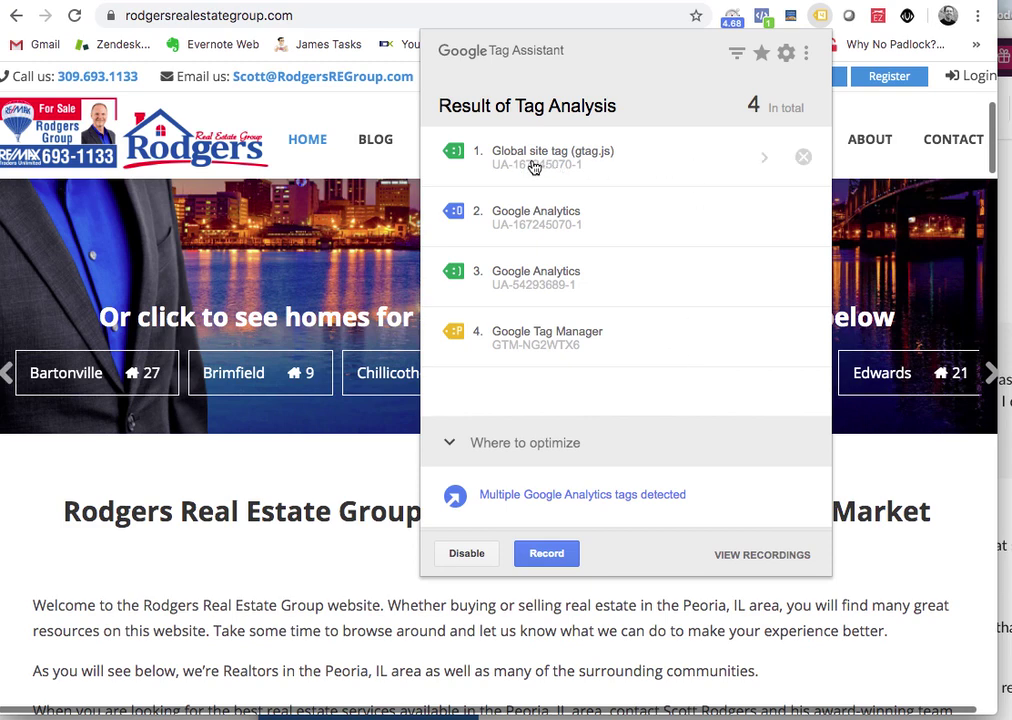
left_click(763, 160)
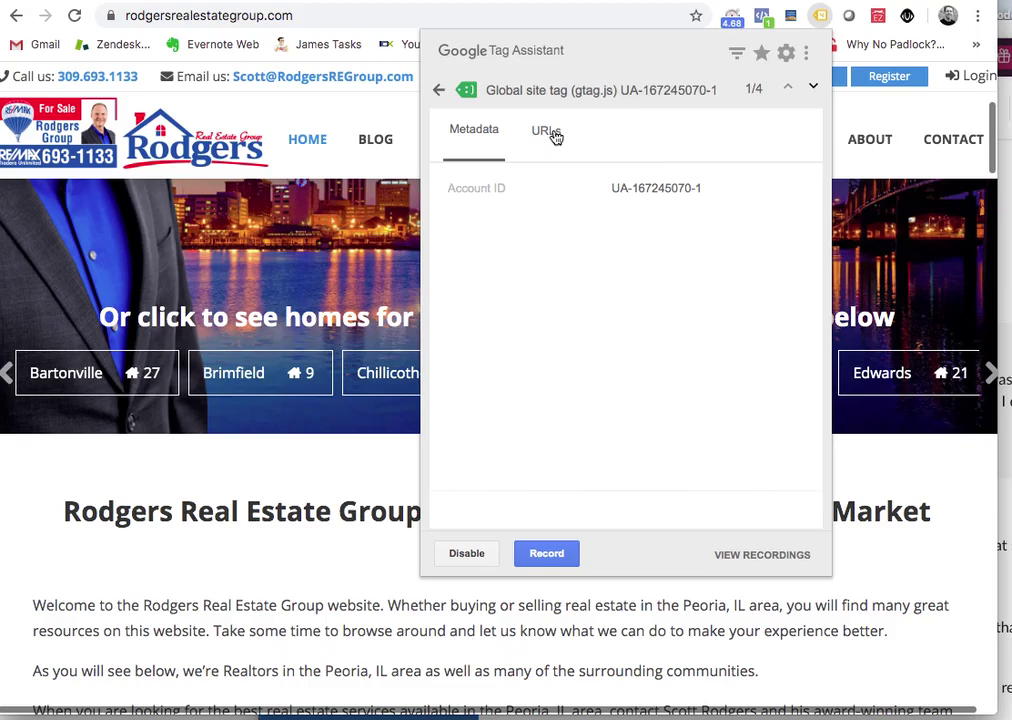
left_click(548, 131)
left_click(460, 138)
left_click(439, 92)
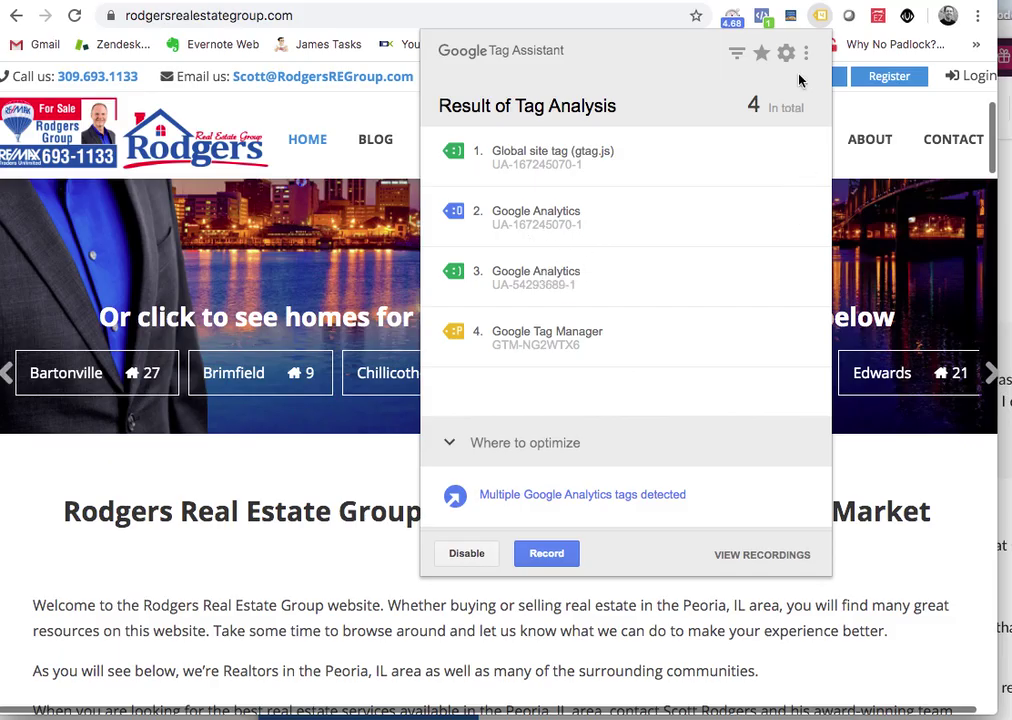
Step: Enable Tag Assistant on the Brimfield Homes For Sale tab and reload that page
left_click(820, 15)
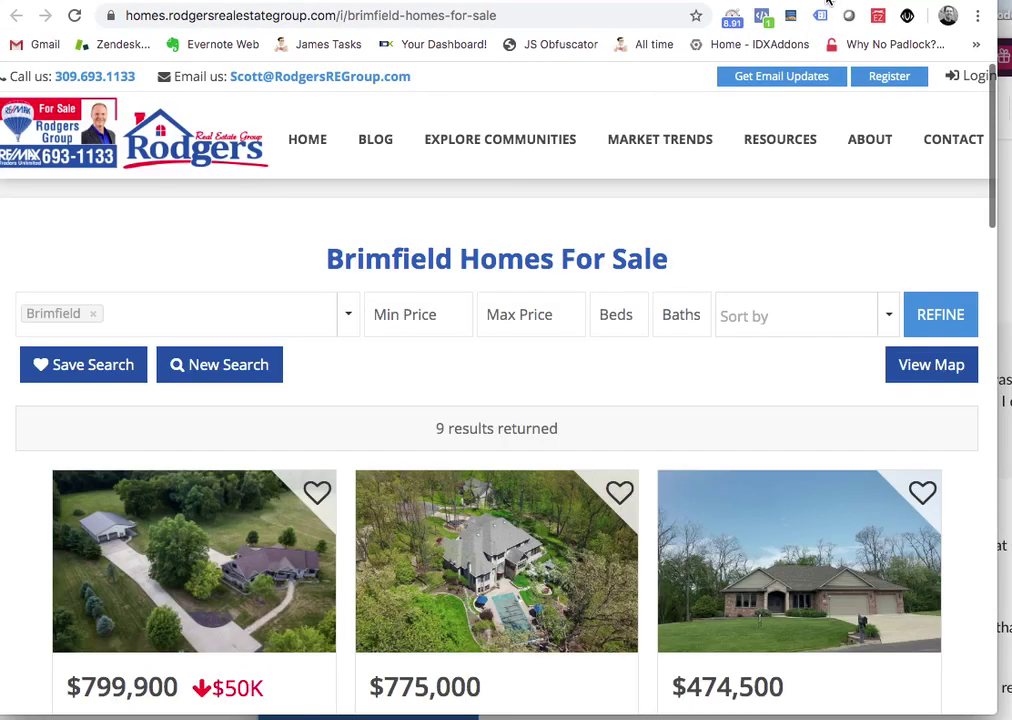
left_click(820, 17)
left_click(467, 197)
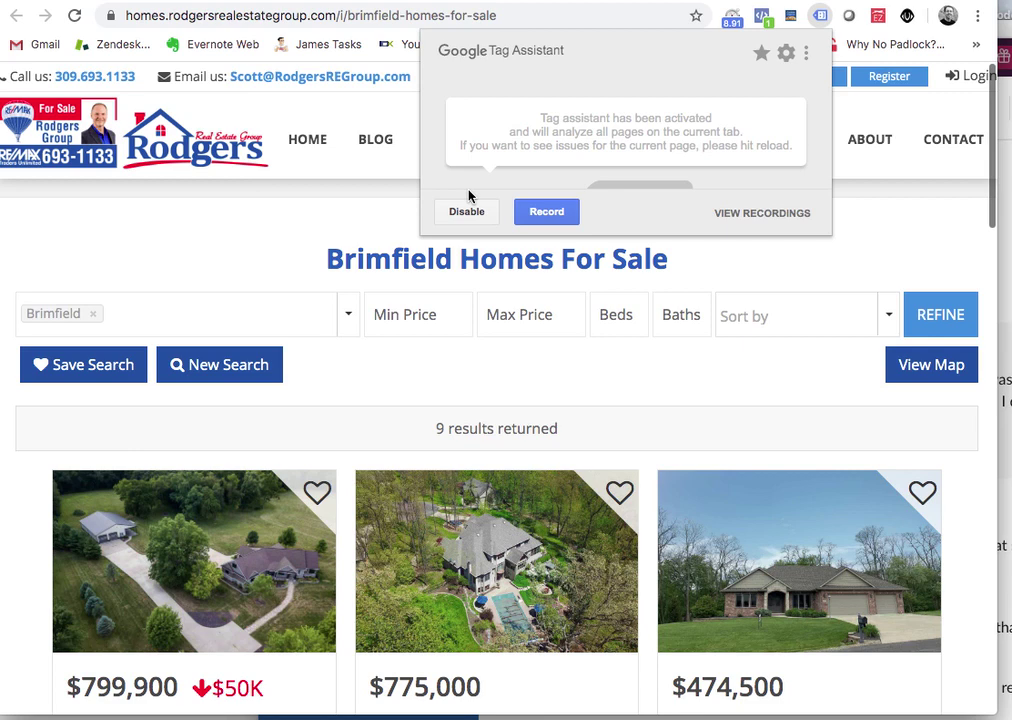
left_click(778, 258)
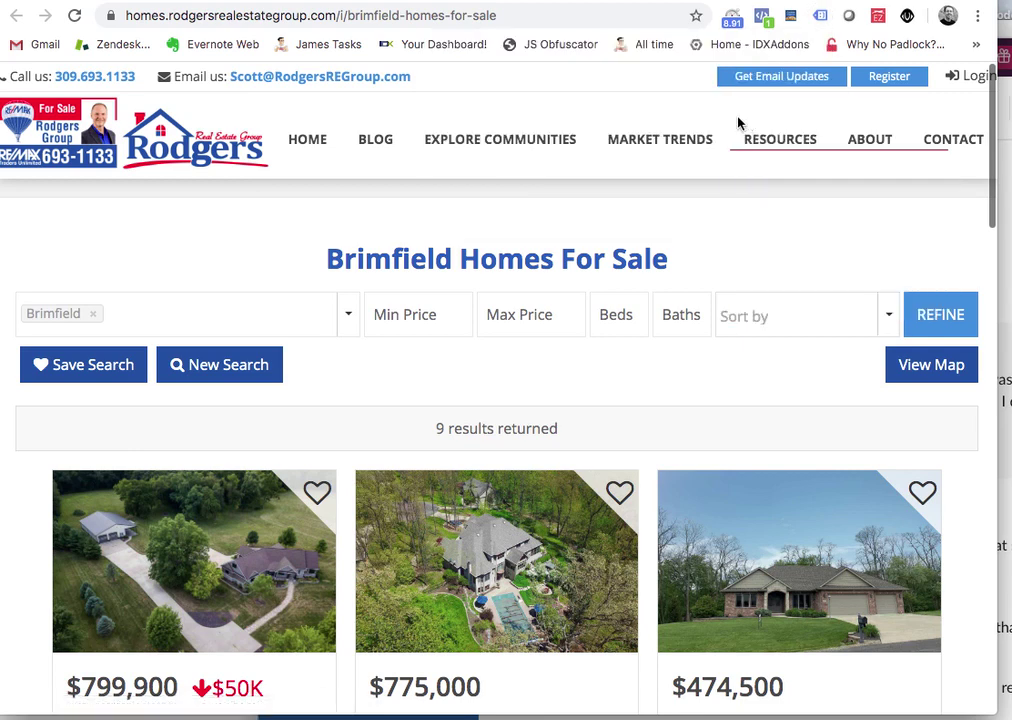
left_click(536, 15)
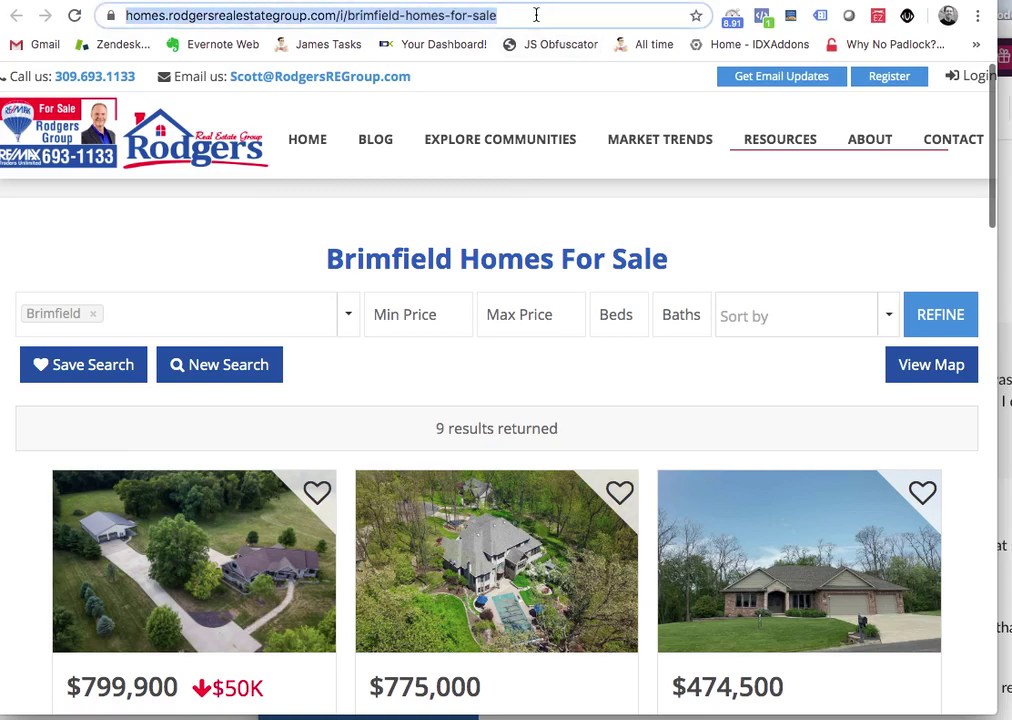
key("Return")
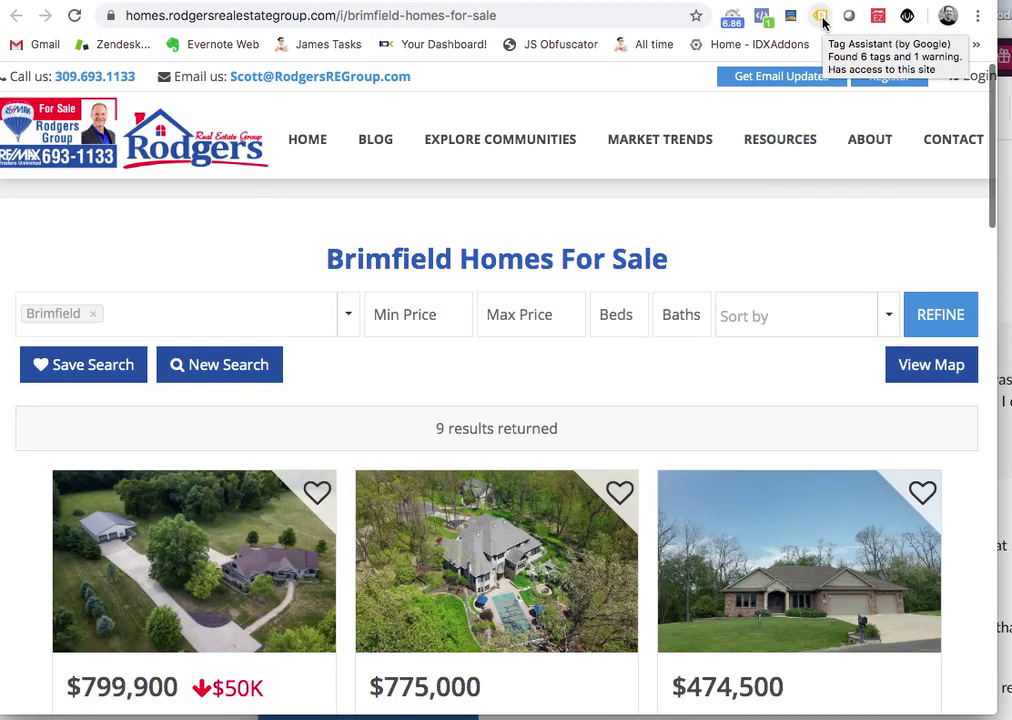
Step: Review the Brimfield page's 6 tags, including three Analytics tags flagged as duplicate Analytics and Tag Manager installs
left_click(820, 16)
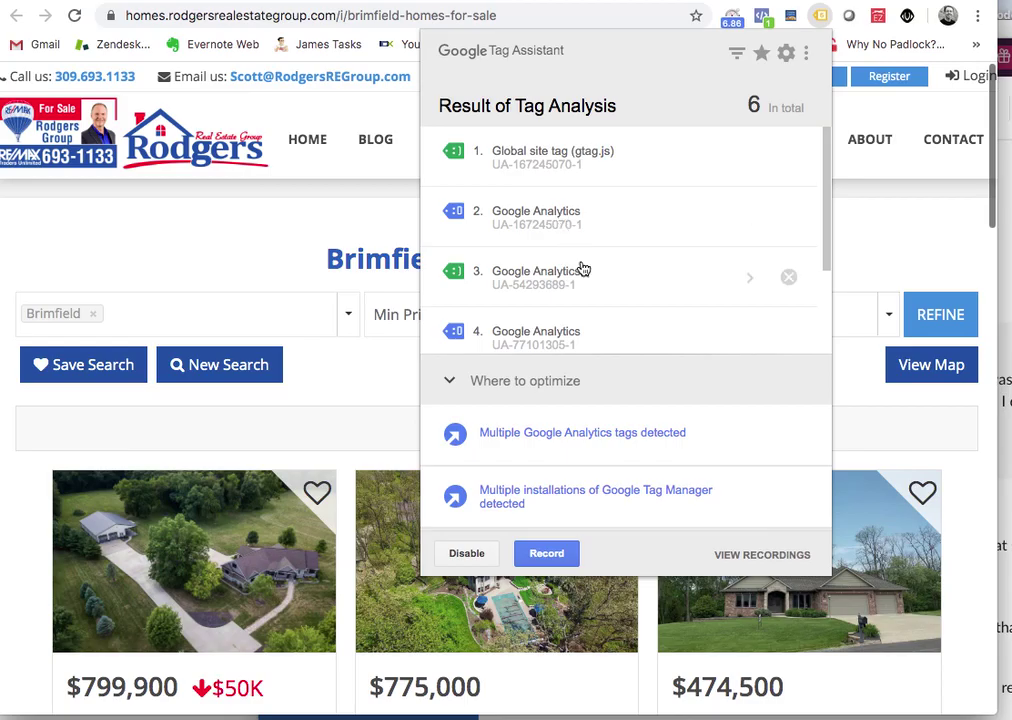
scroll(583, 268, "down", 3)
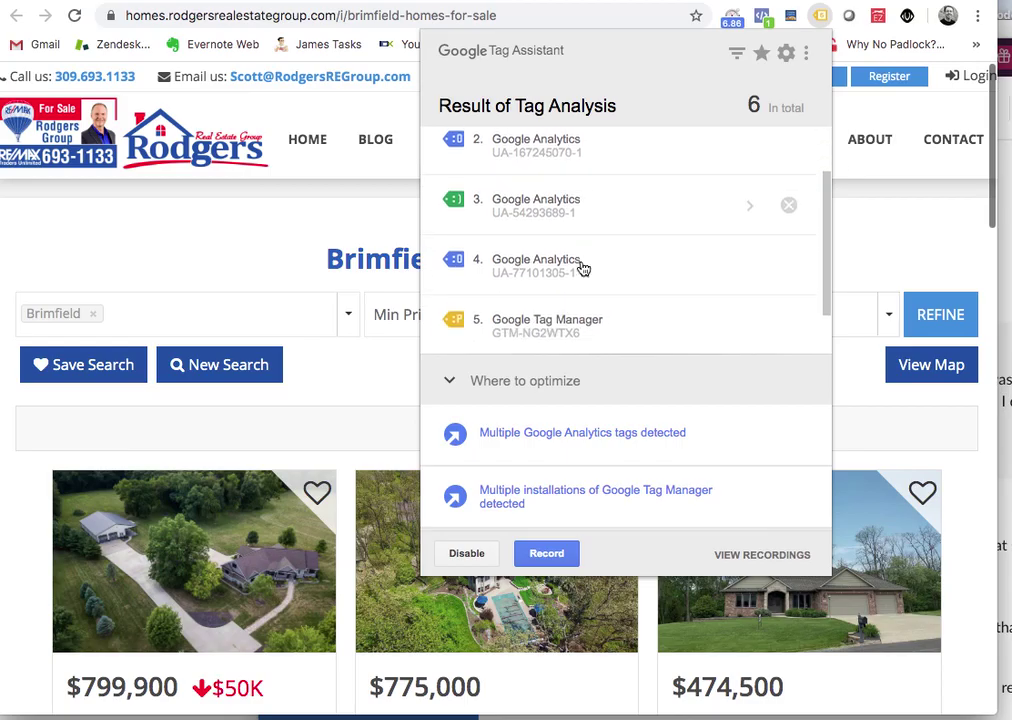
scroll(583, 268, "down", 1)
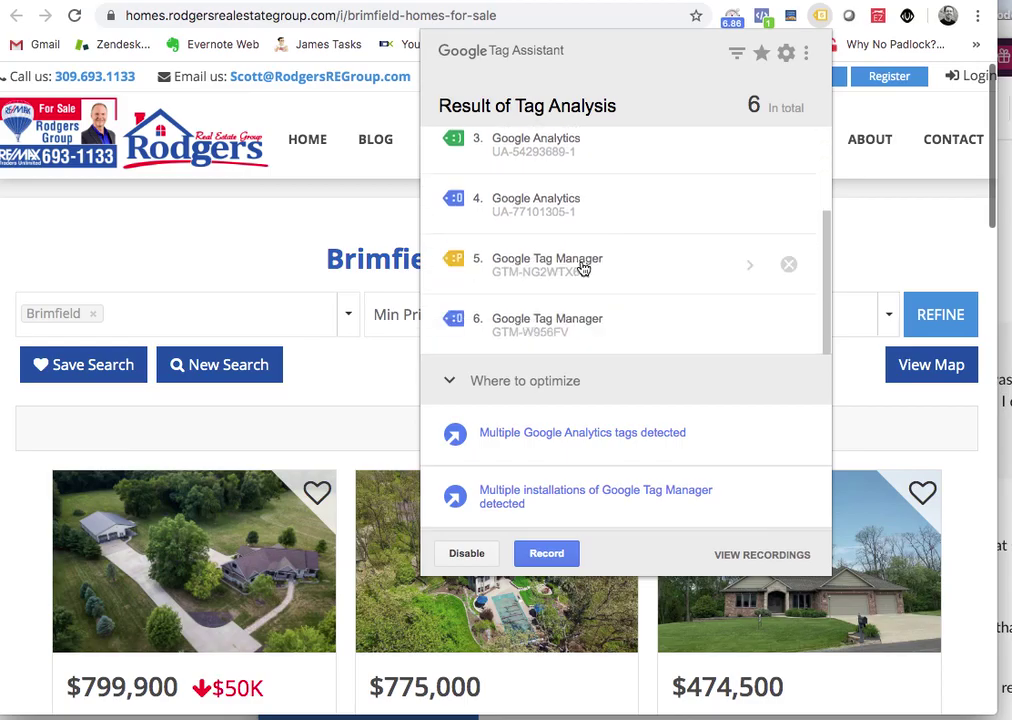
scroll(575, 268, "up", 3)
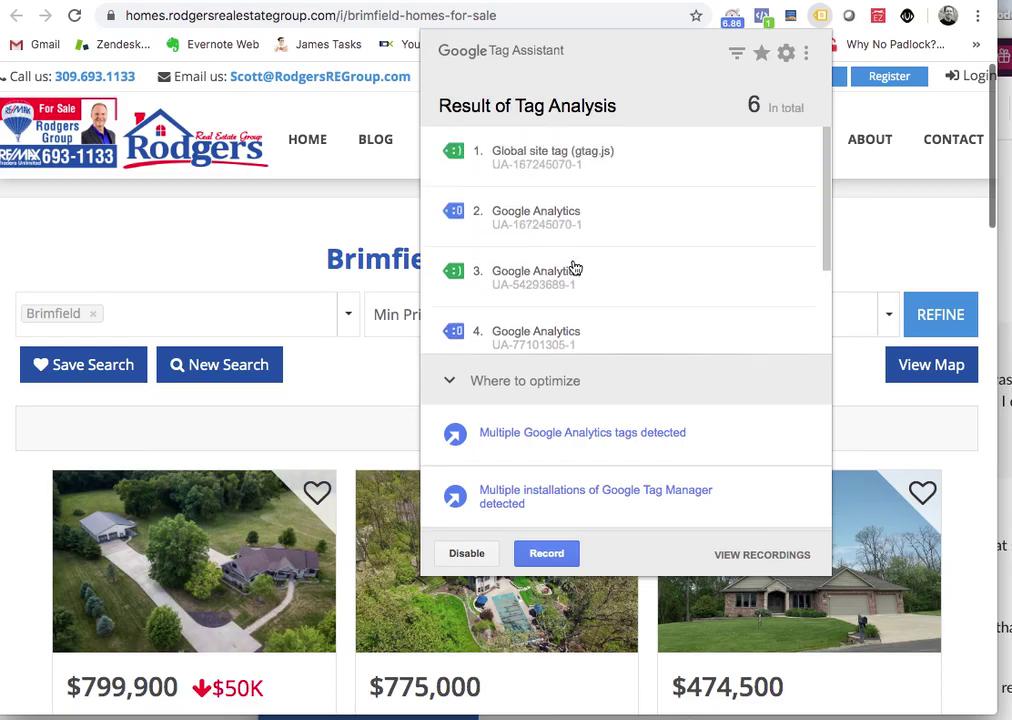
scroll(596, 296, "down", 3)
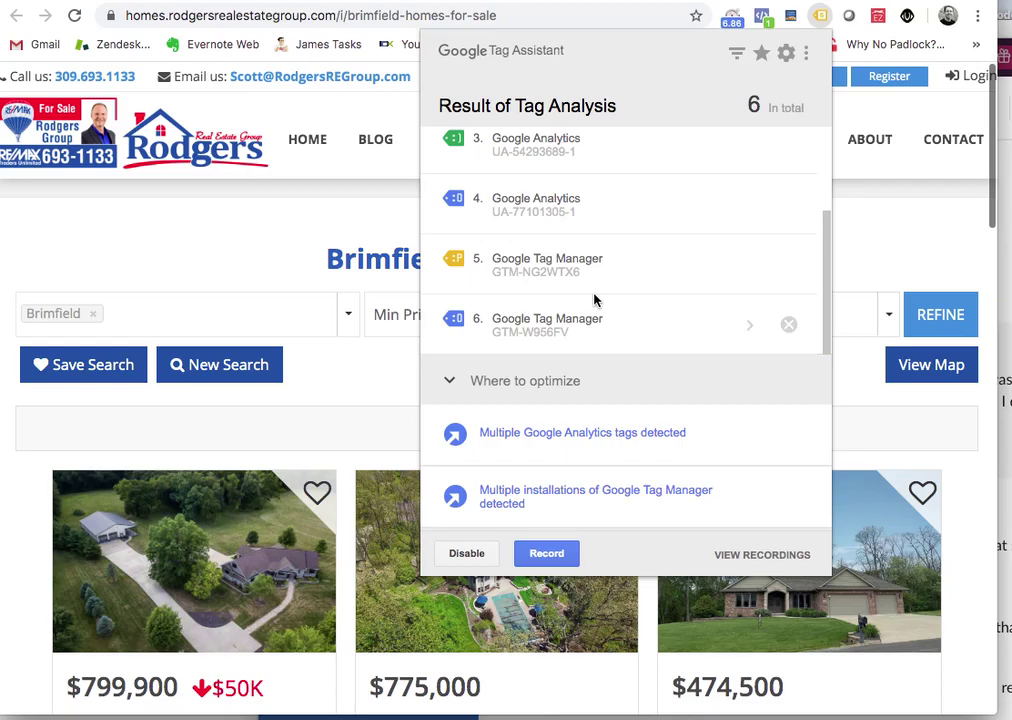
scroll(594, 300, "up", 3)
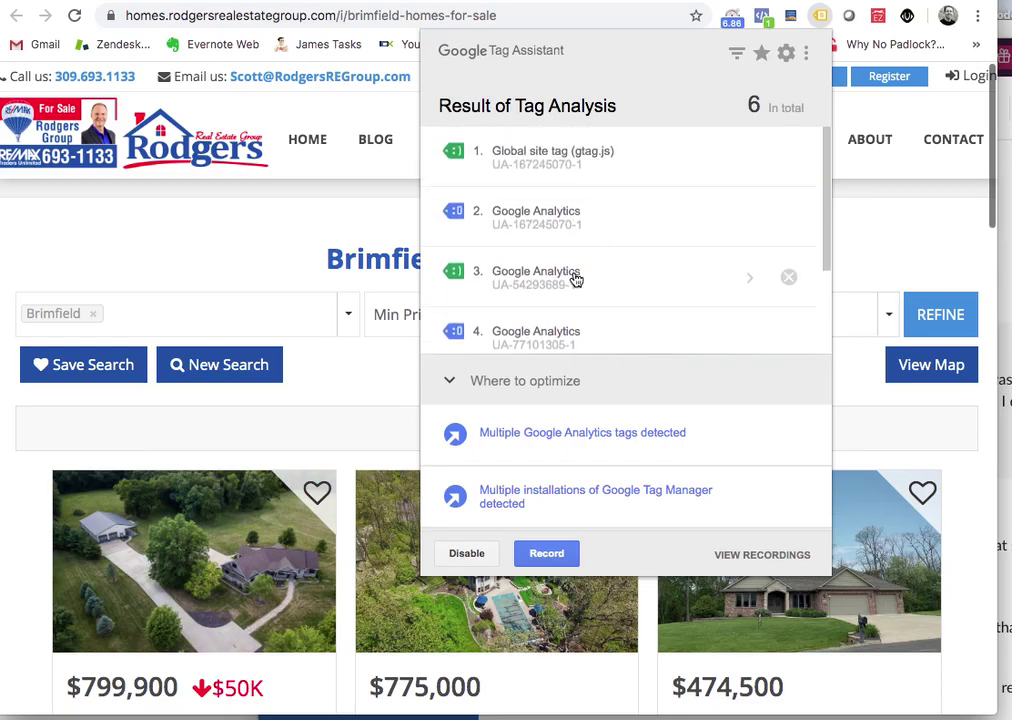
scroll(576, 278, "down", 1)
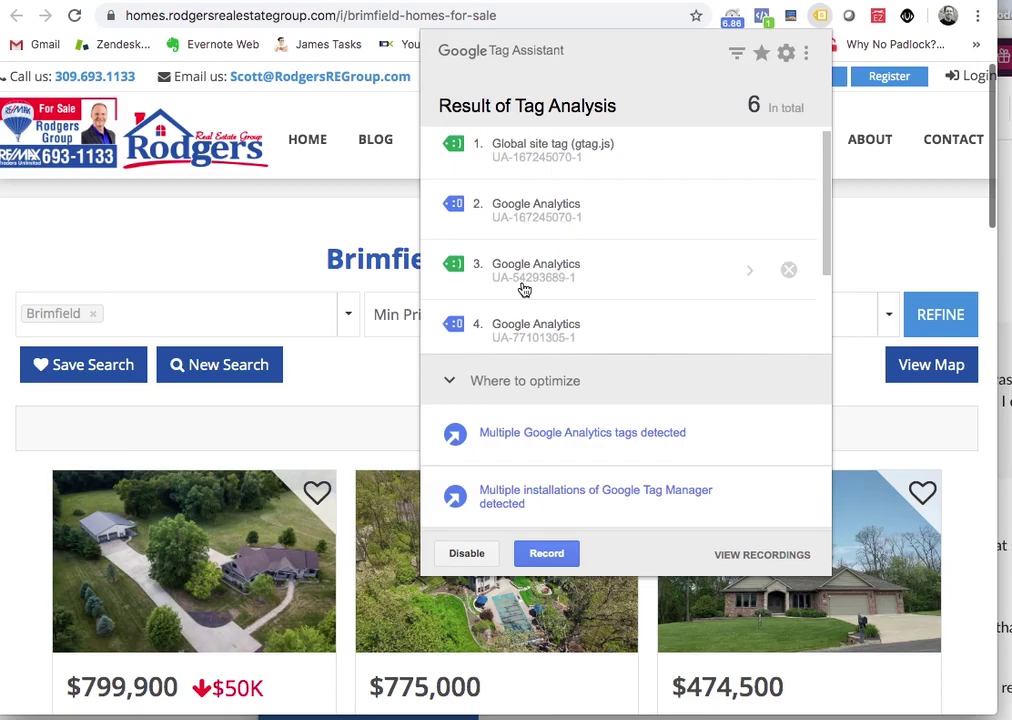
scroll(542, 287, "down", 1)
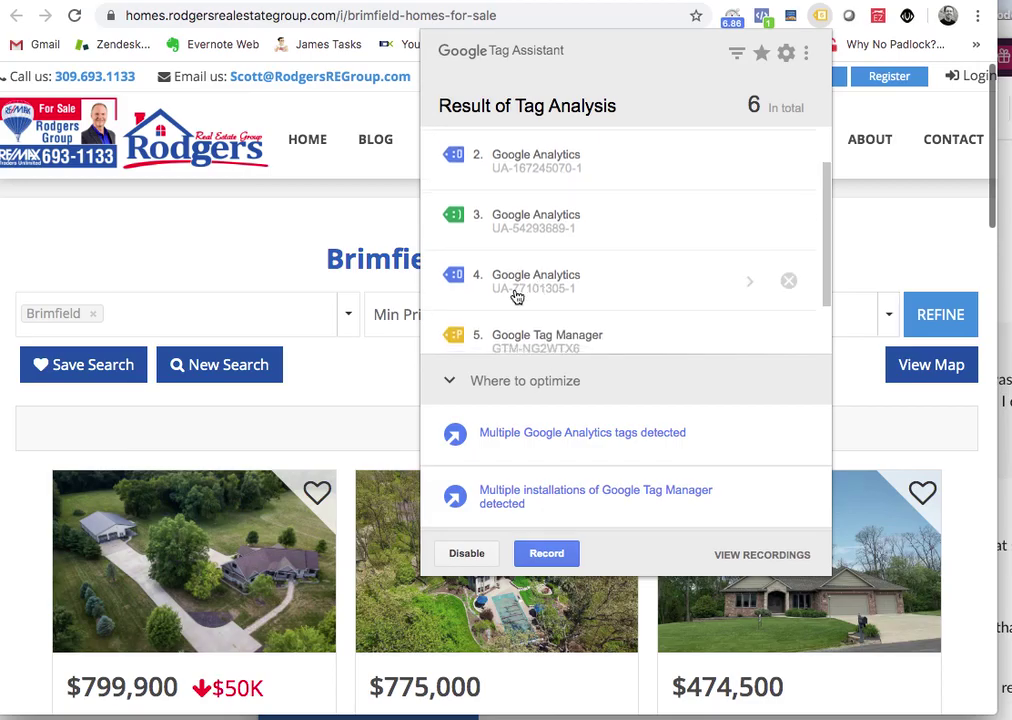